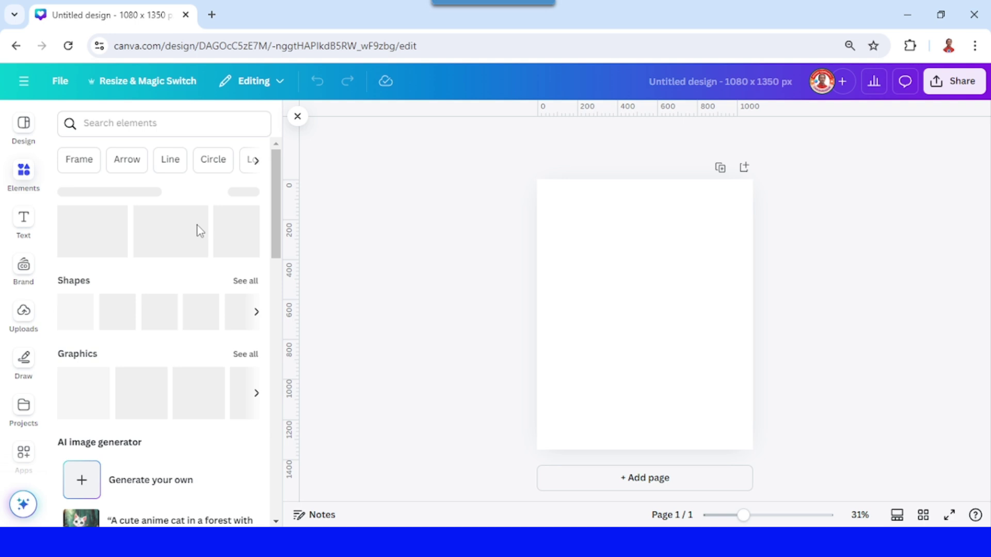
Add the Cracked Stone Wall image from Recently used elements to the blank page.
click(258, 195)
click(166, 228)
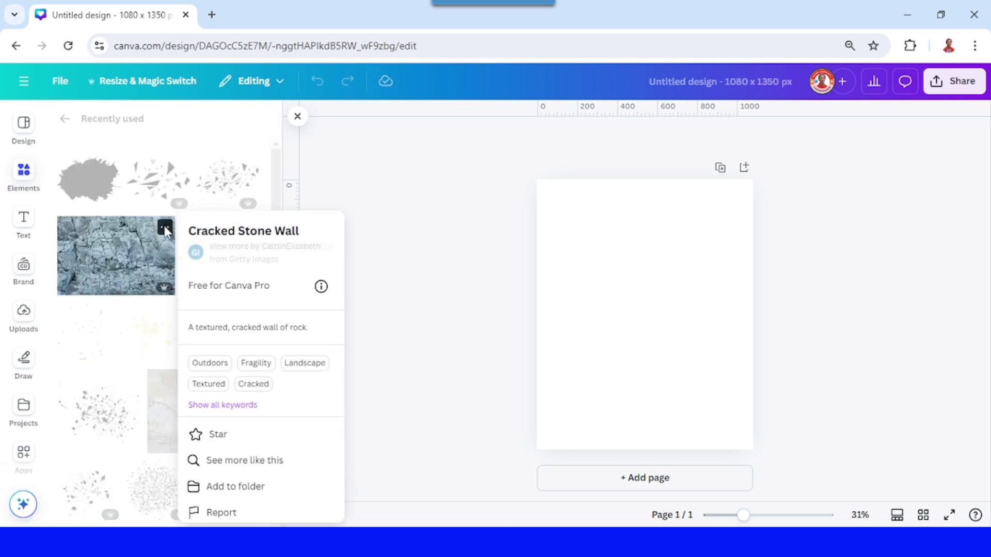
click(133, 256)
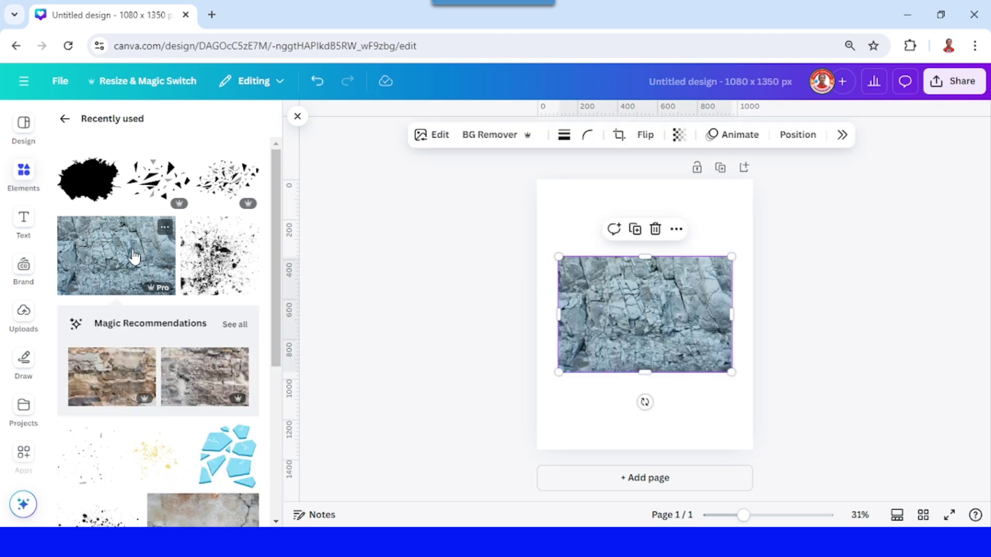
Launch the FontFrame app and fill its preview lettering with the selected stone photo.
click(28, 462)
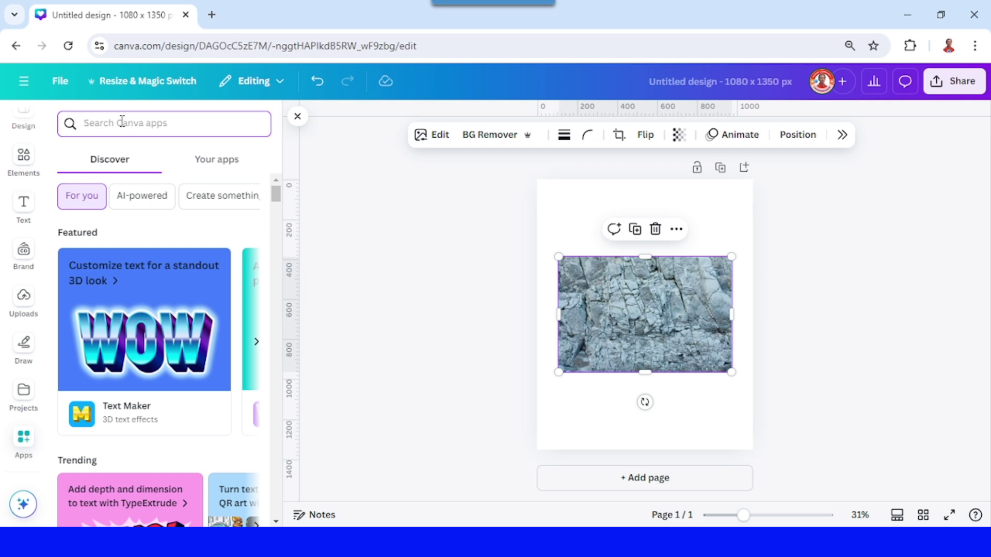
text(font)
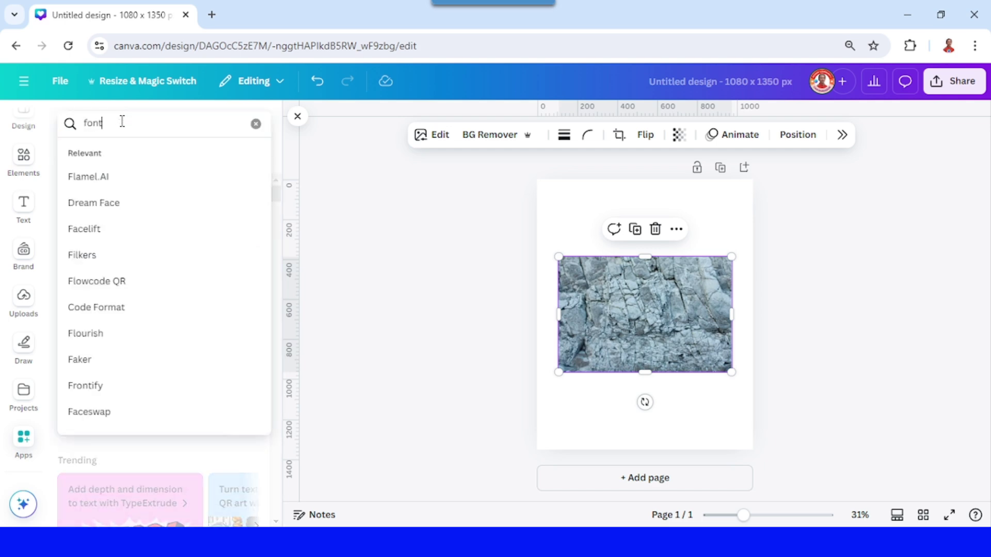
click(128, 179)
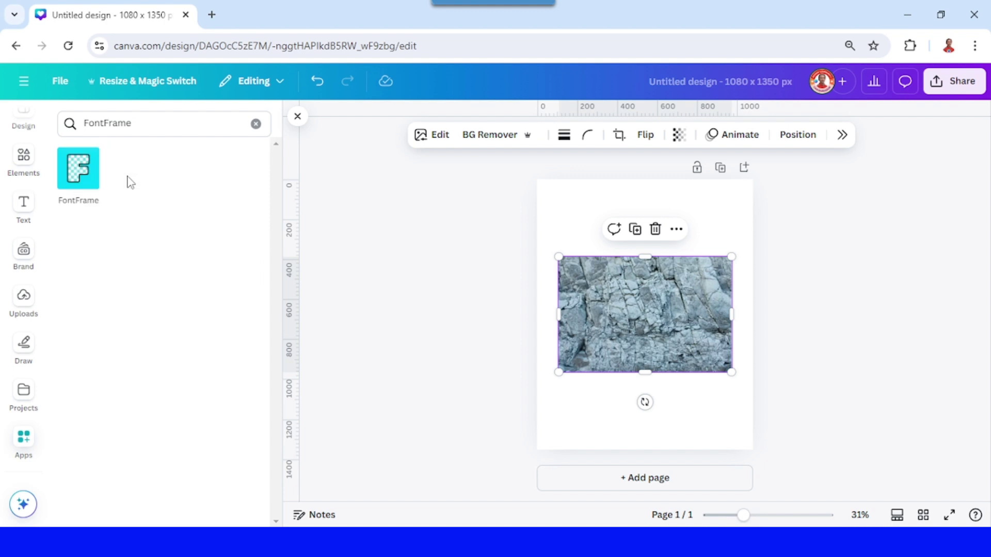
click(84, 178)
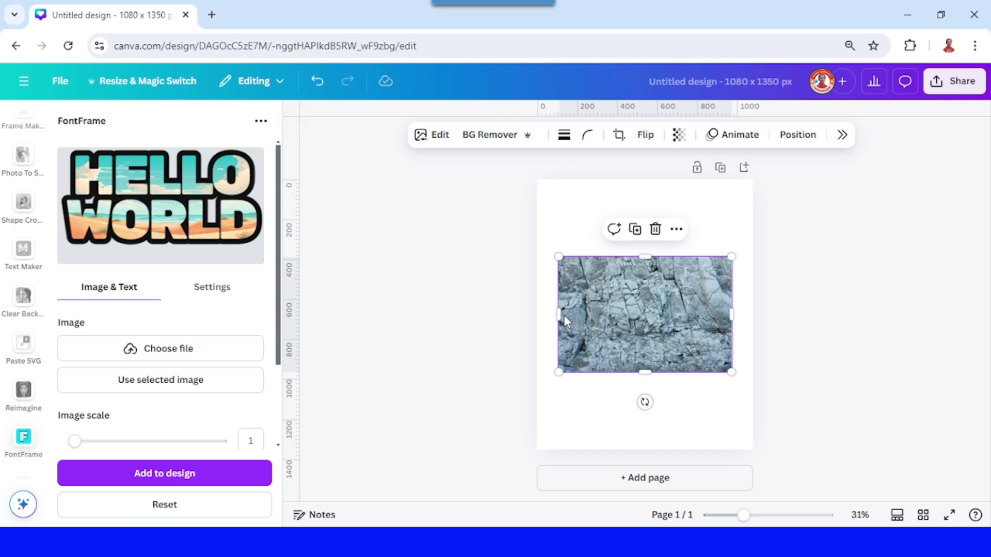
click(169, 389)
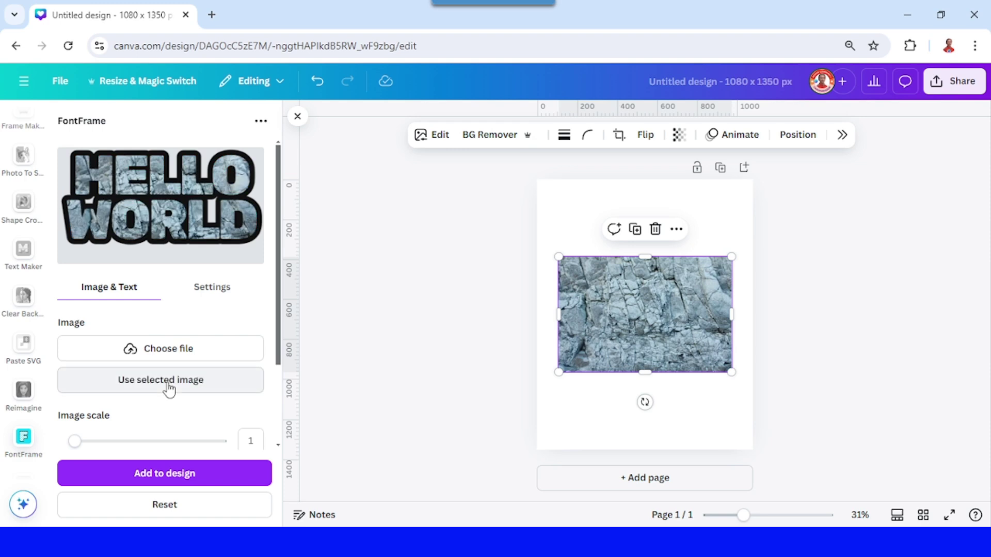
scroll(169, 389, down, 2)
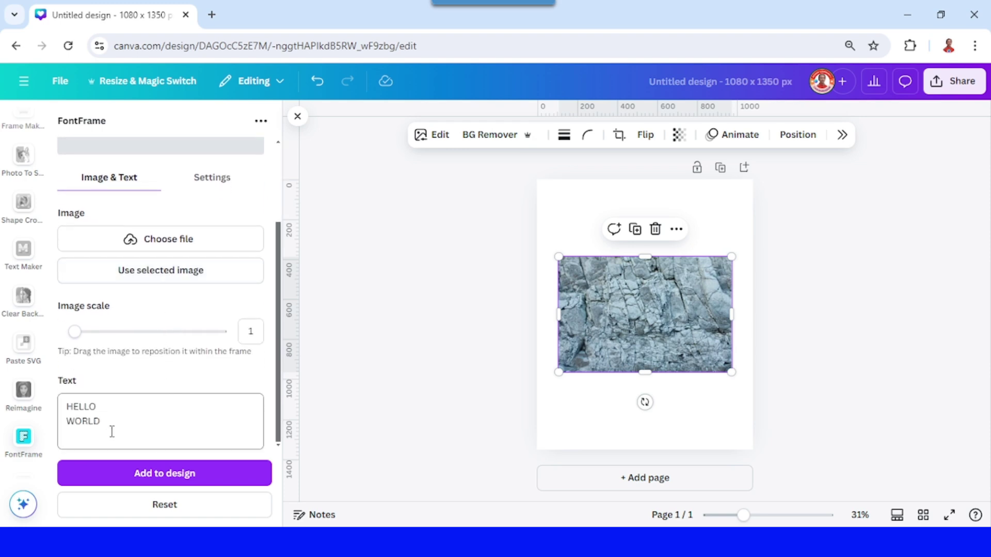
drag(111, 431, 55, 405)
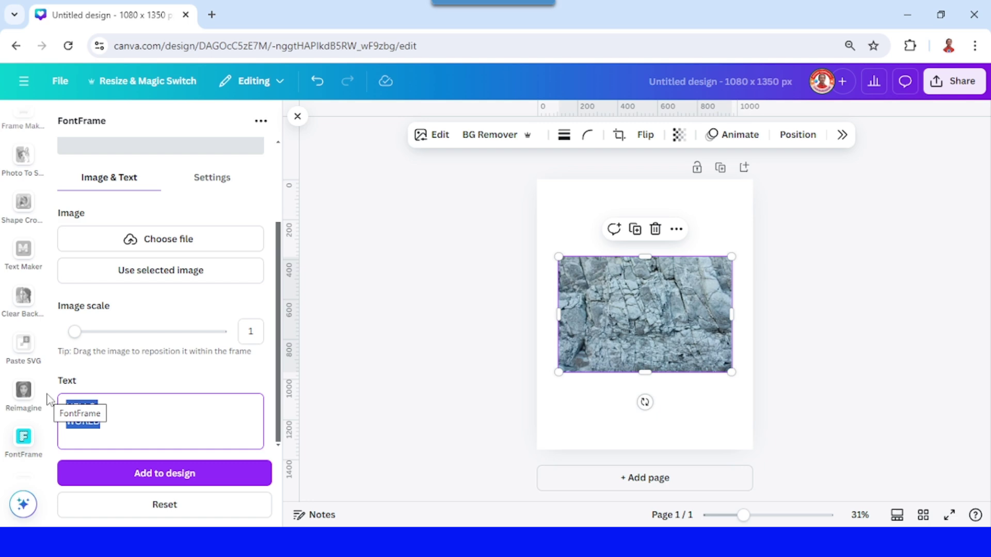
text(STONE)
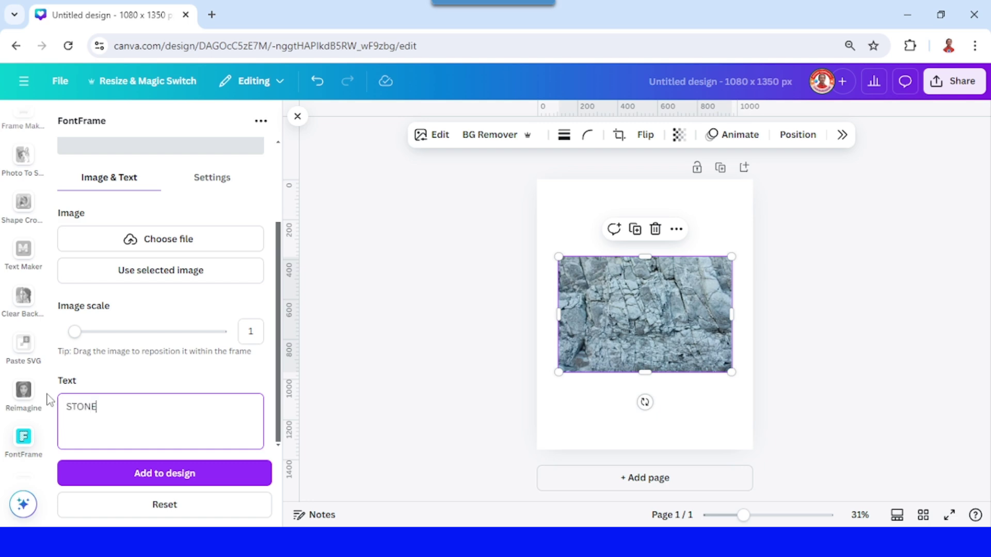
Set the FontFrame lettering to Oswald with outline thickness 0 and add it to the design.
click(220, 190)
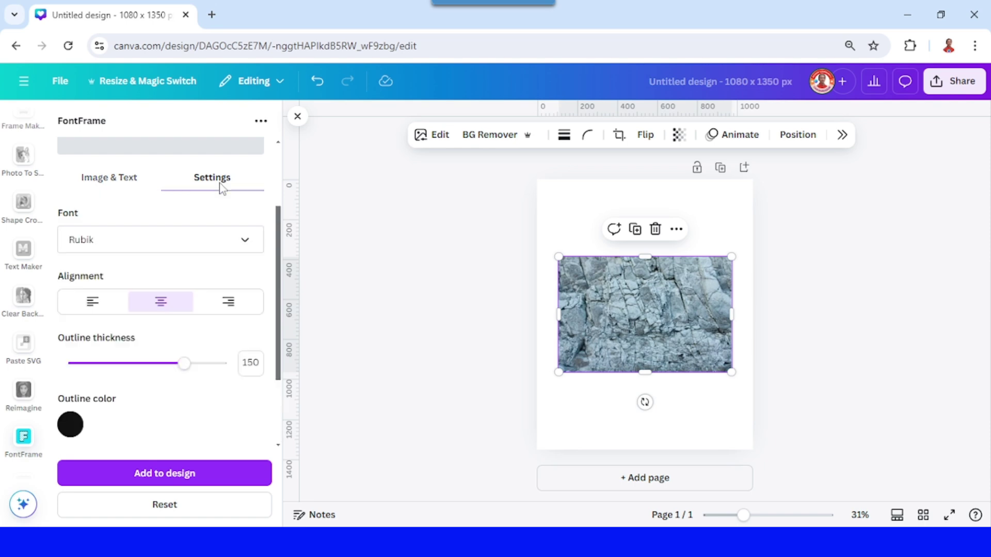
scroll(193, 276, up, 3)
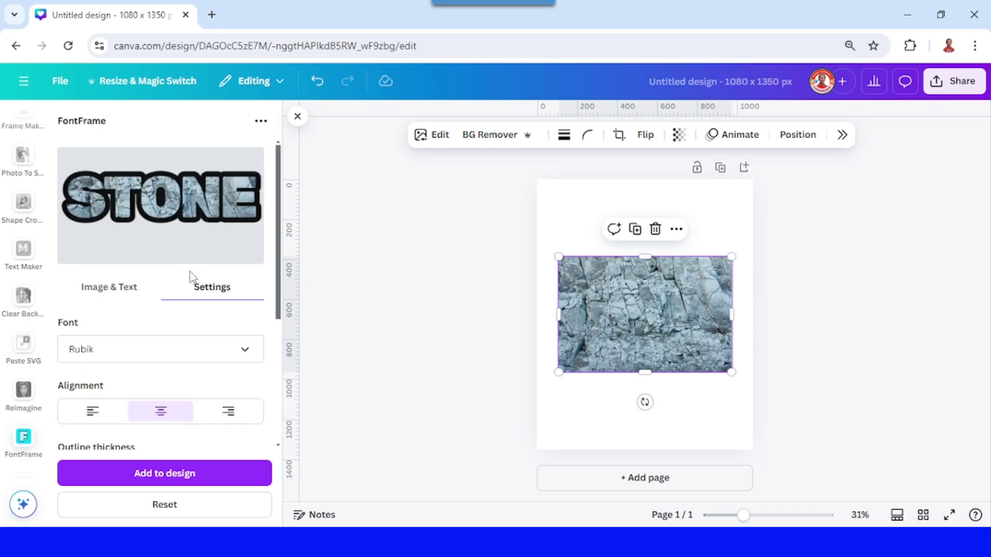
click(245, 353)
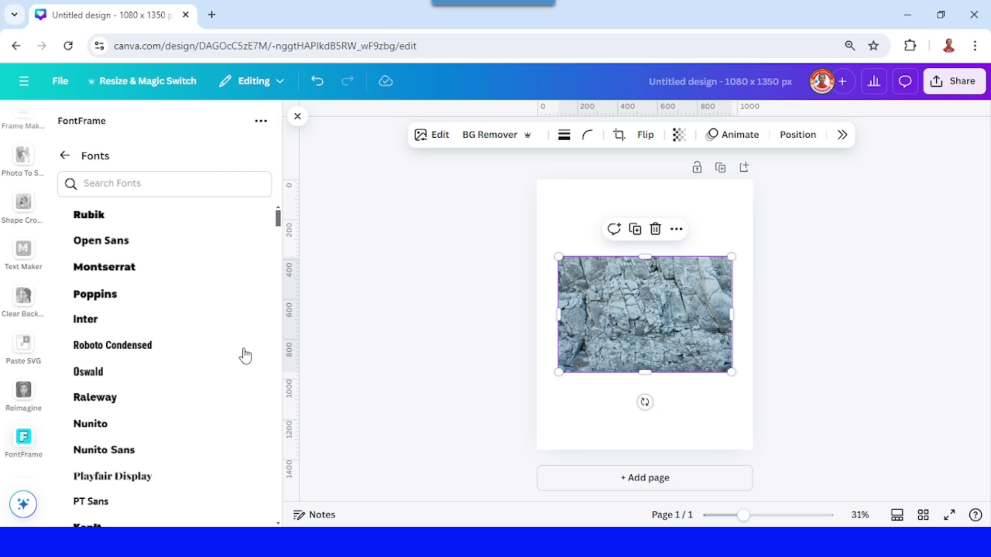
click(102, 374)
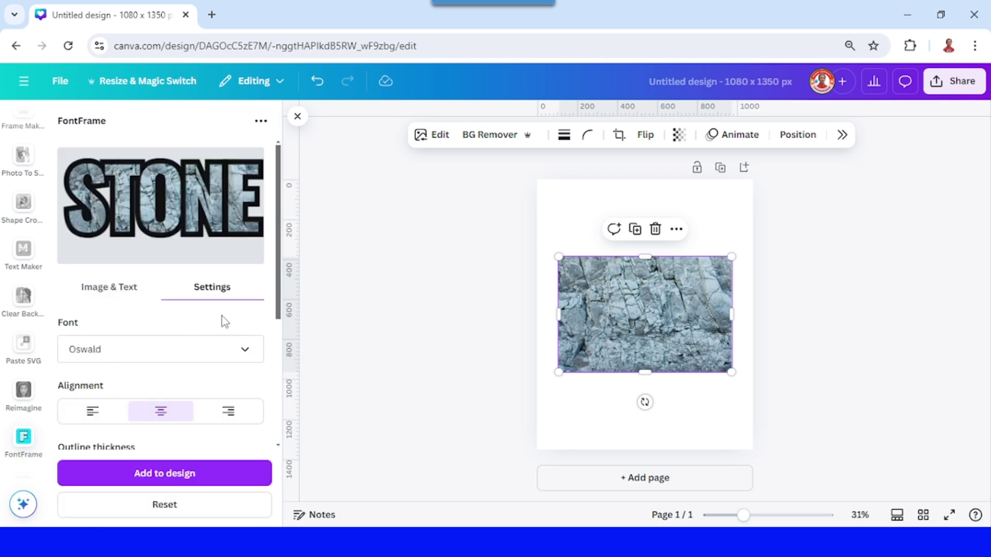
scroll(197, 324, down, 2)
scroll(197, 324, up, 2)
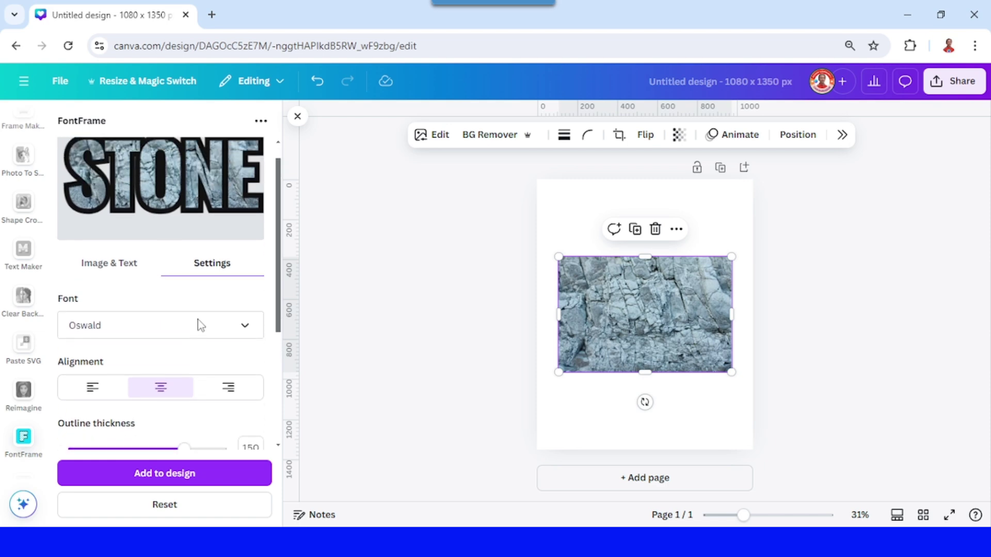
scroll(155, 274, down, 2)
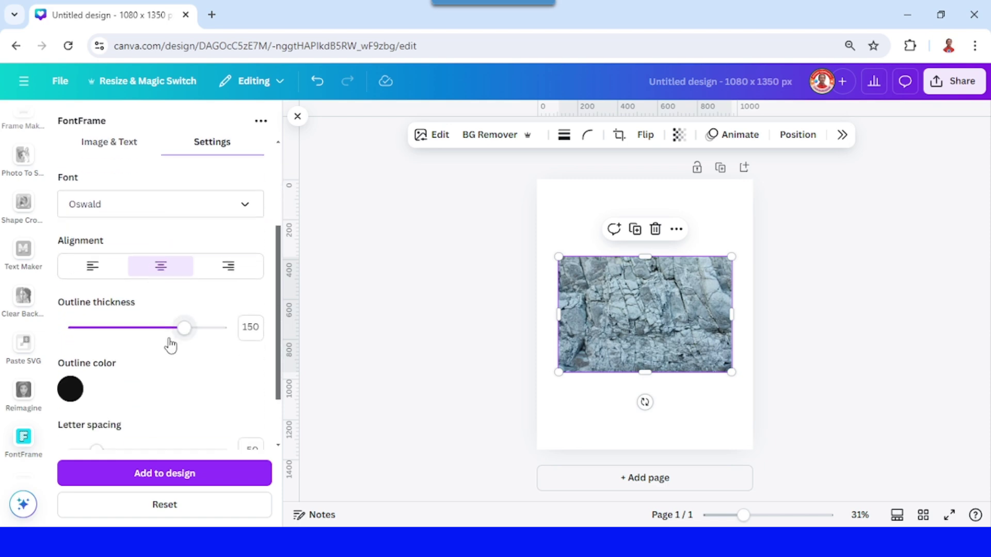
drag(183, 331, 52, 339)
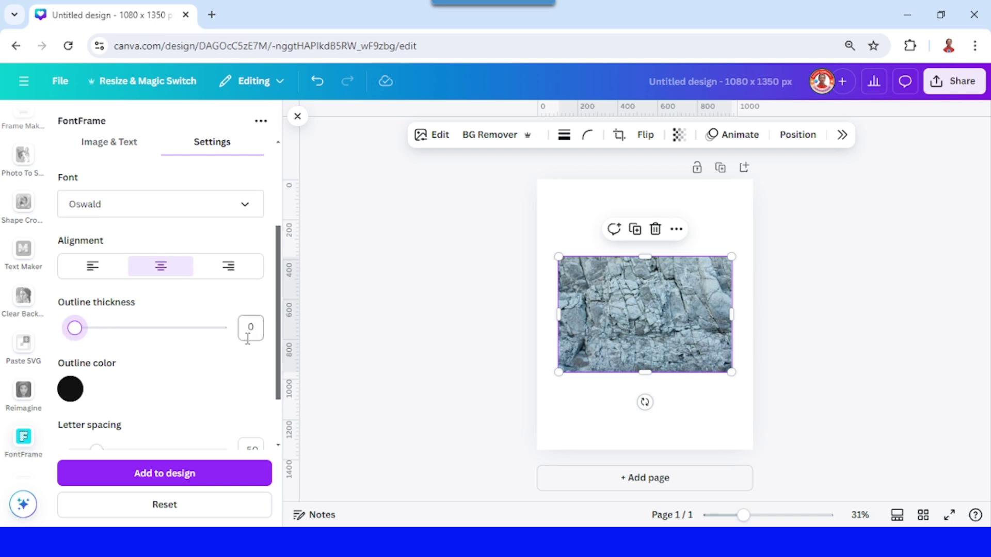
scroll(248, 338, down, 1)
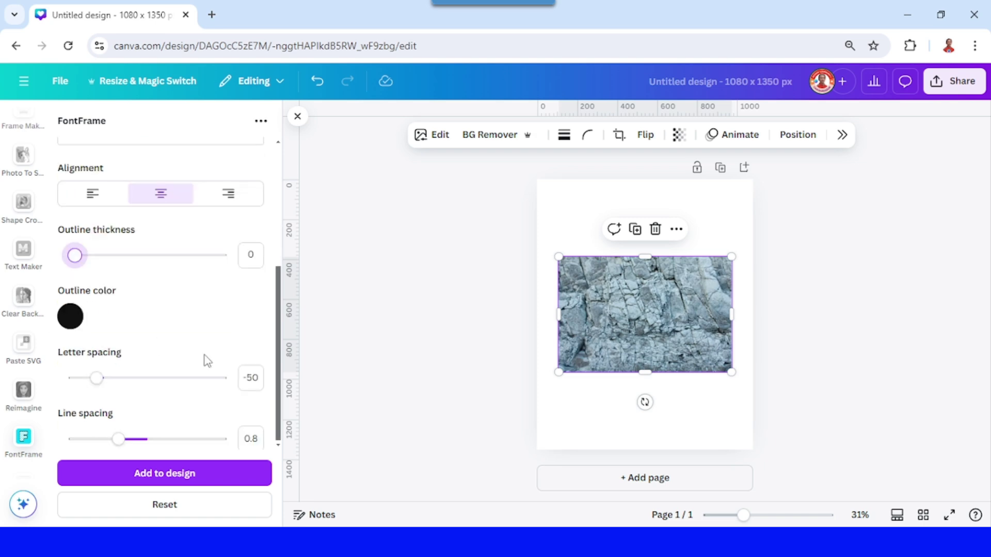
click(186, 483)
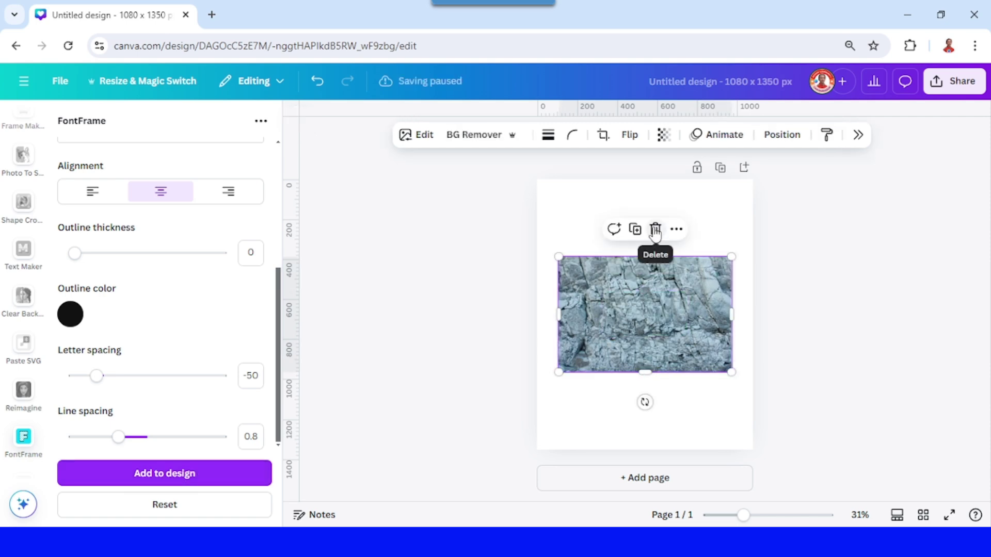
Delete the wall photo, then enlarge the STONE lettering to near page width and centre it.
click(655, 230)
drag(645, 268, 629, 260)
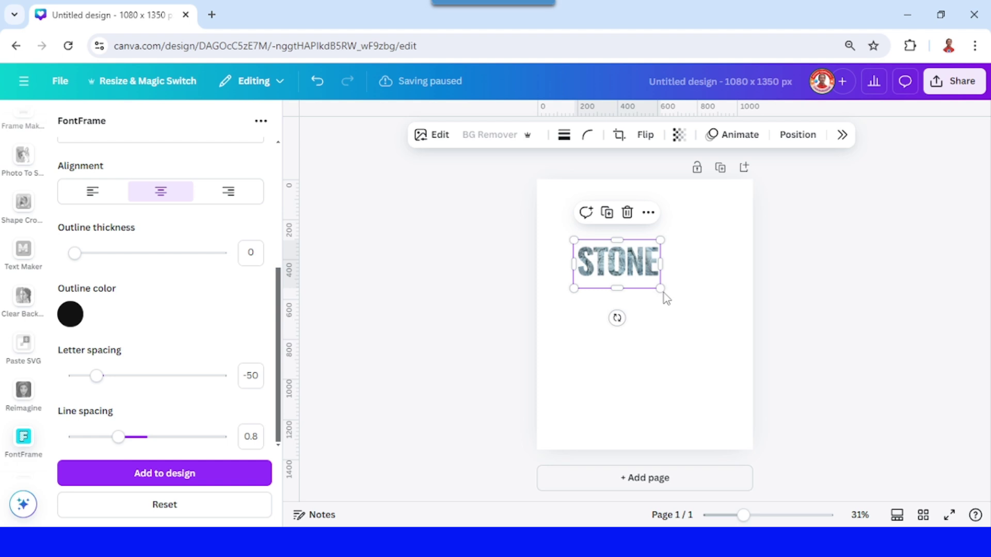
mouse_move(661, 289)
mouse_down()
mouse_move(715, 361)
mouse_move(668, 325)
mouse_up()
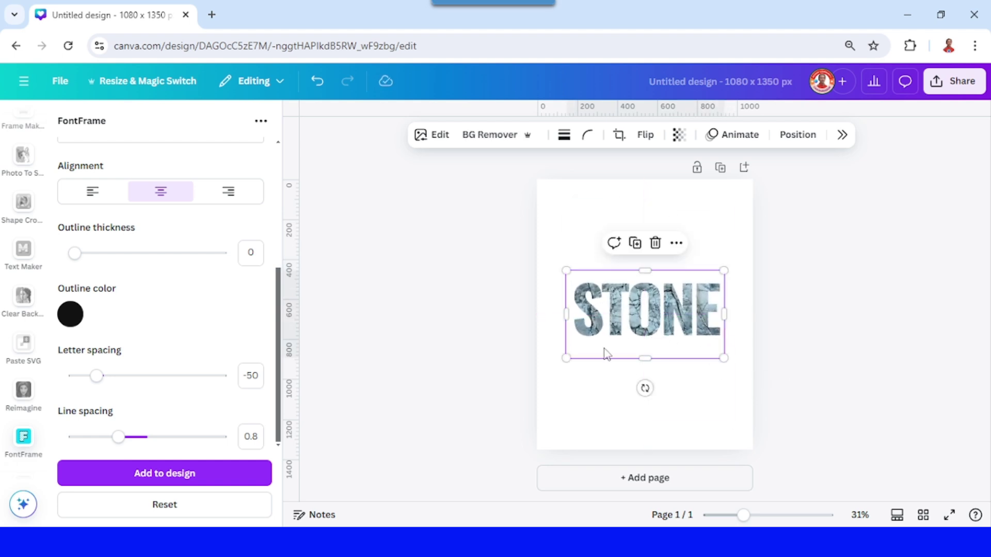
mouse_move(584, 356)
mouse_down()
mouse_move(615, 334)
mouse_move(530, 387)
mouse_up()
drag(603, 363, 620, 343)
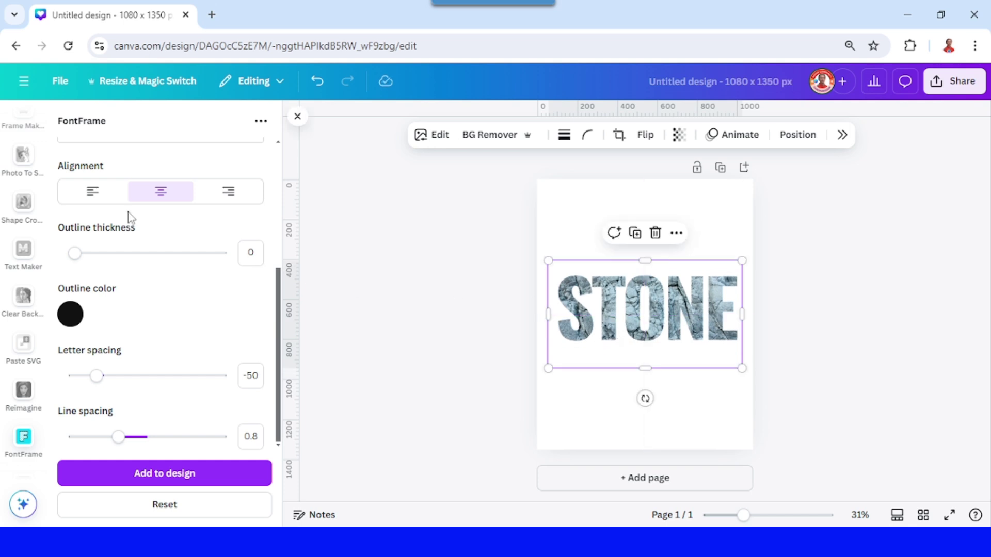
scroll(27, 201, up, 3)
scroll(30, 182, up, 3)
Place the Brush Stroke Grunge graphic from Recently used over the STONE lettering.
click(24, 172)
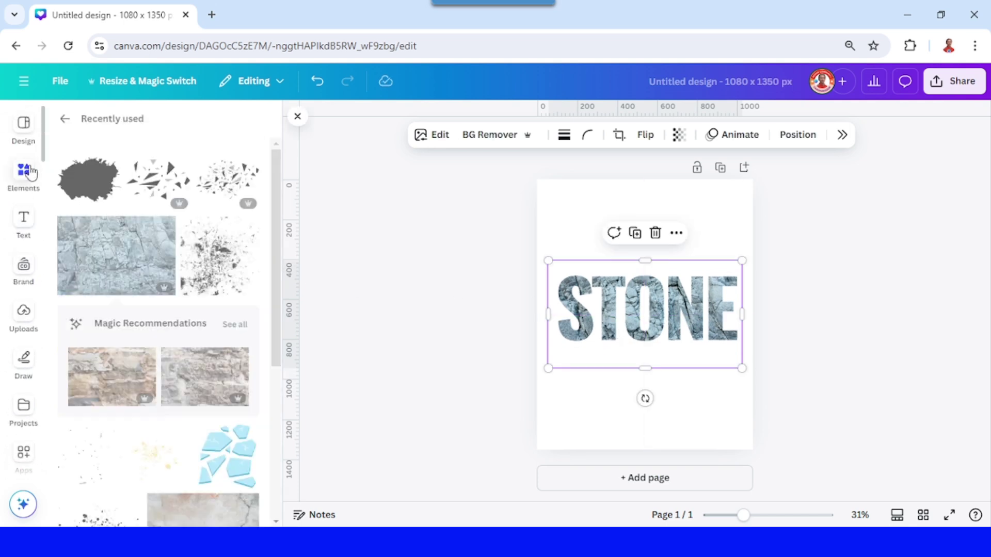
click(112, 160)
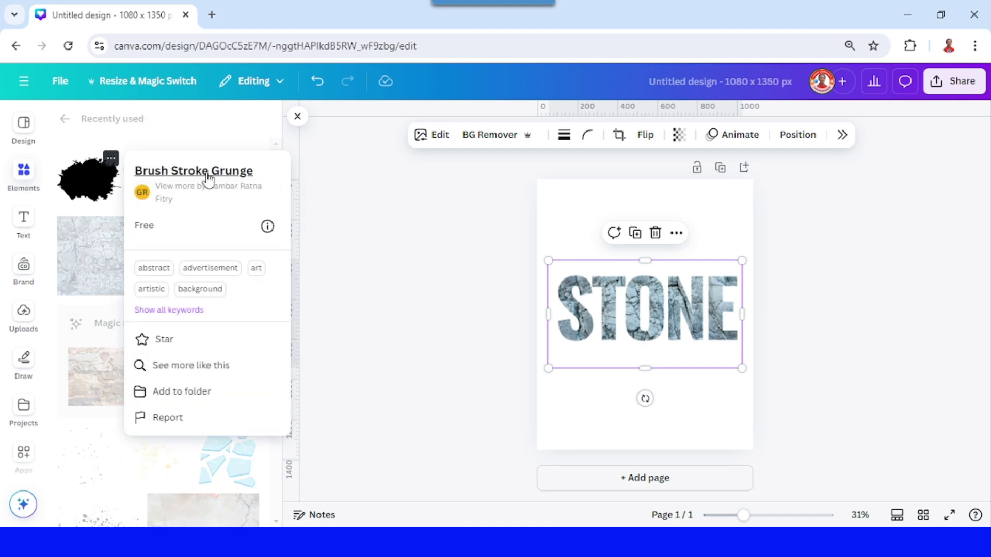
click(84, 191)
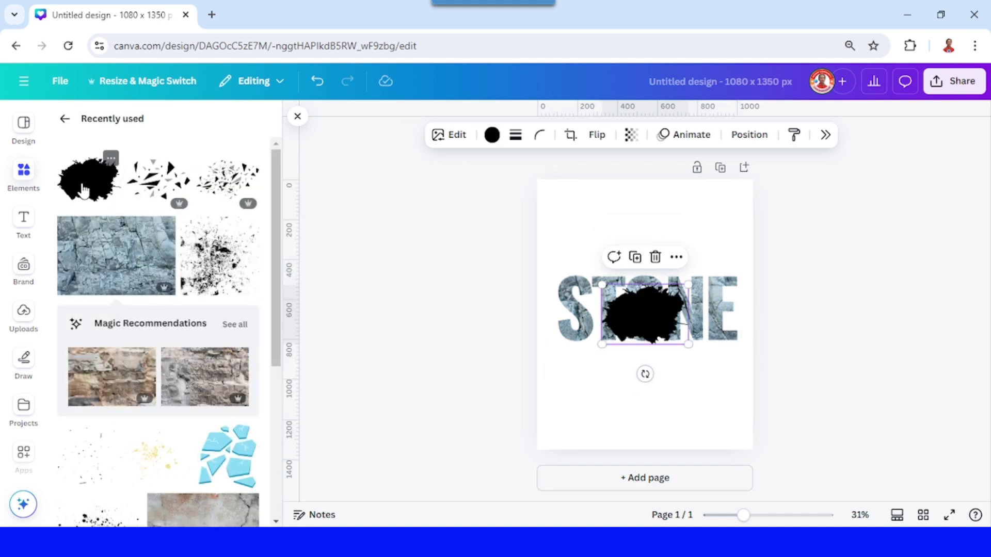
Make the brush stroke white and drag it across the letters' bottom edges.
click(491, 136)
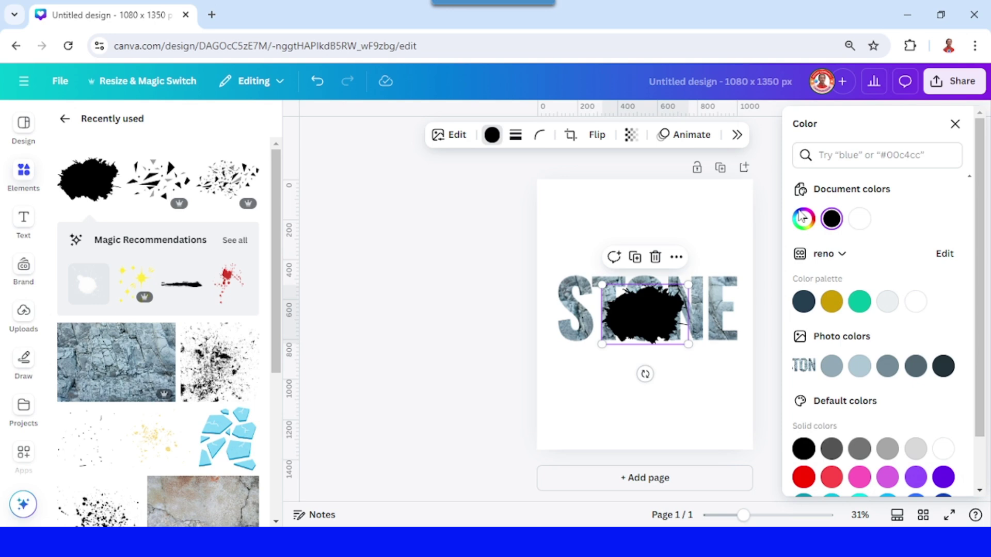
click(860, 221)
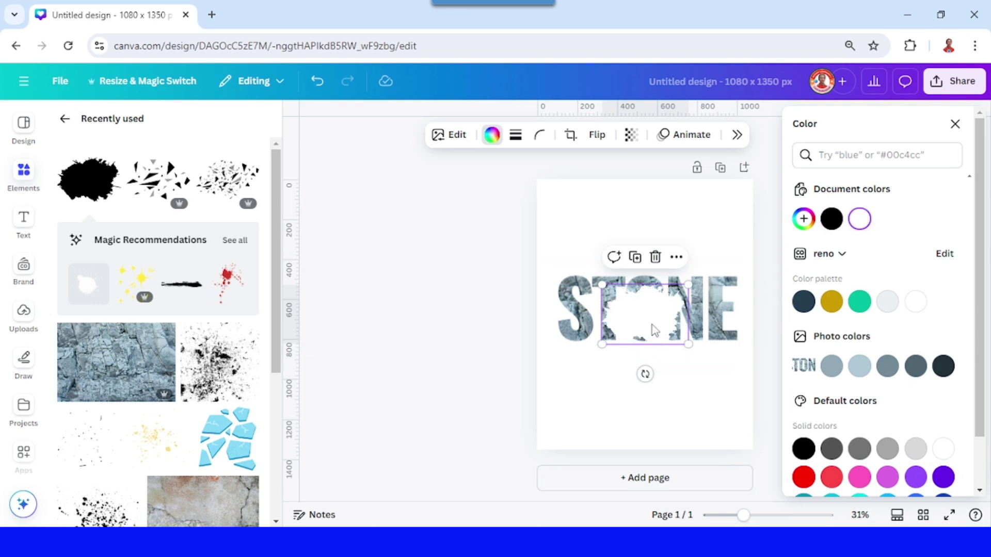
mouse_move(648, 311)
mouse_down()
mouse_move(581, 354)
mouse_move(665, 359)
mouse_move(734, 346)
mouse_move(721, 363)
mouse_up()
click(701, 439)
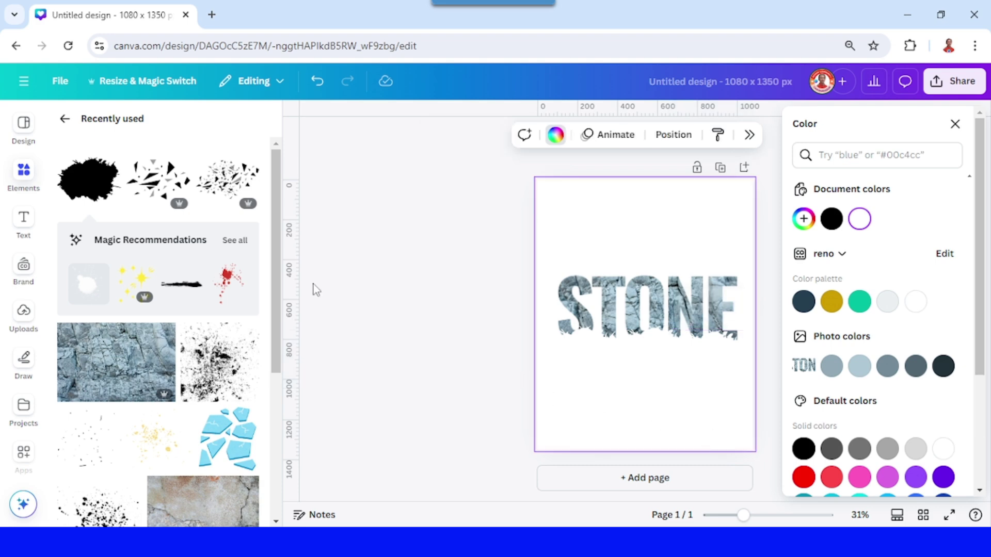
mouse_move(159, 178)
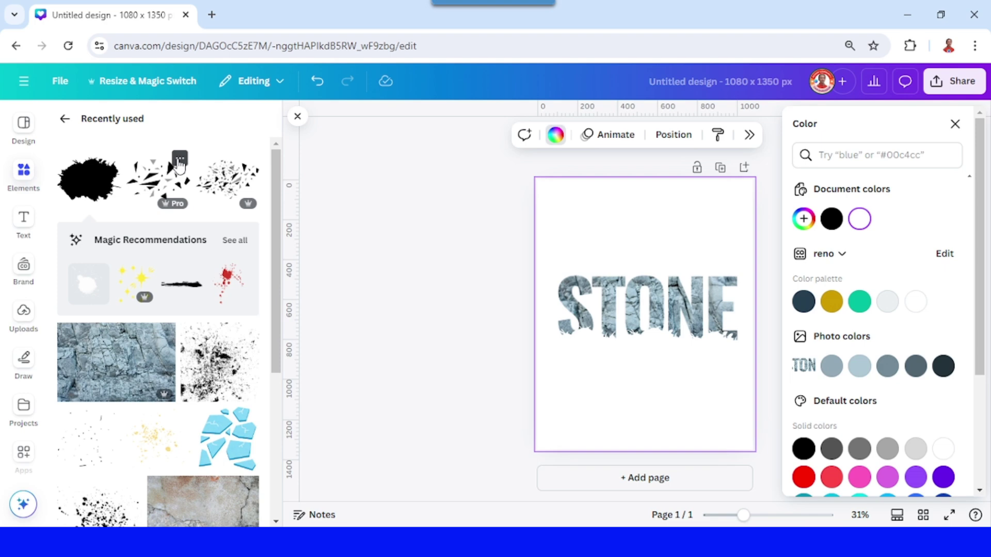
Add the shattered elements graphic from Recently used and position it below the S.
click(180, 160)
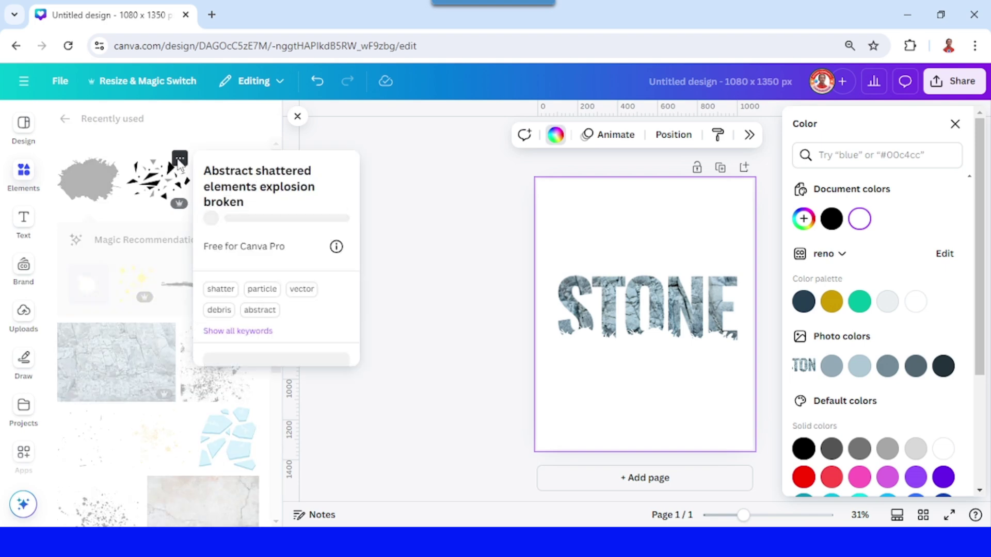
click(148, 186)
mouse_move(643, 312)
mouse_down()
mouse_move(610, 359)
mouse_move(589, 331)
mouse_up()
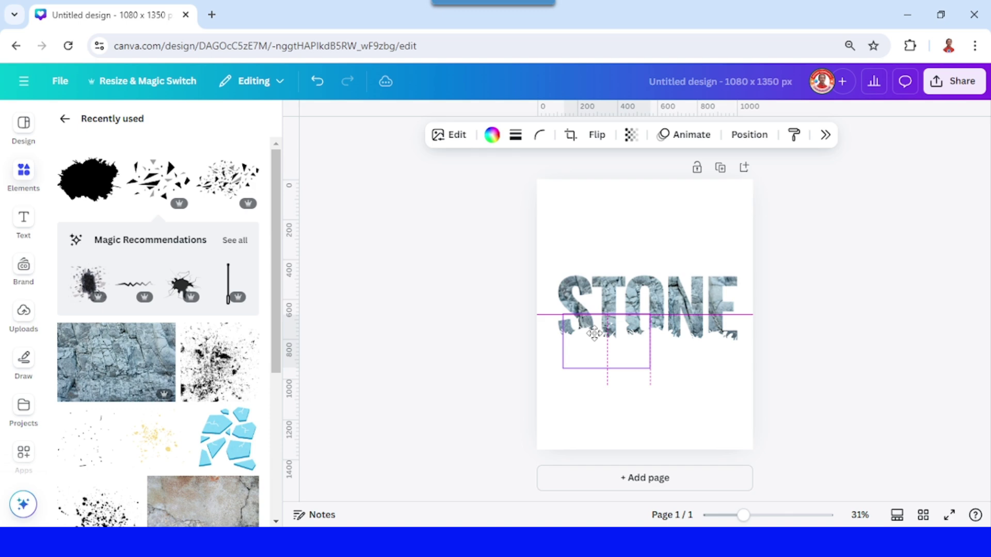
Recolour the shards to blue-grey #56707C sampled from the stone texture with the eyedropper.
click(493, 135)
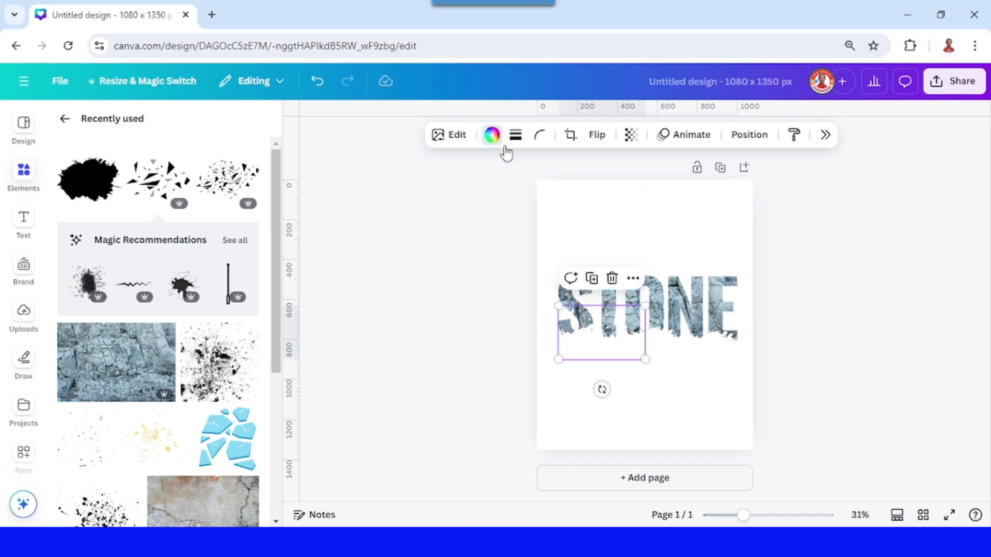
click(804, 219)
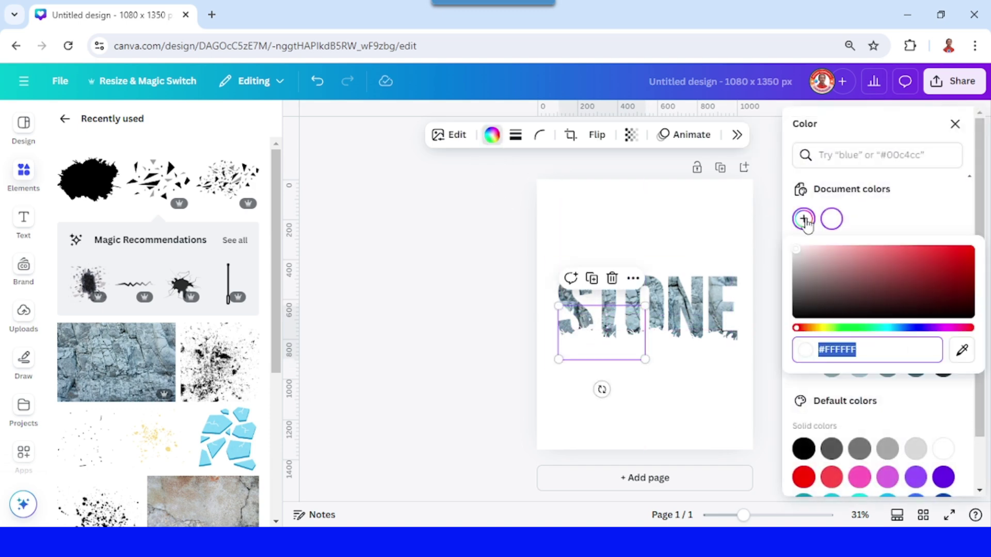
click(963, 352)
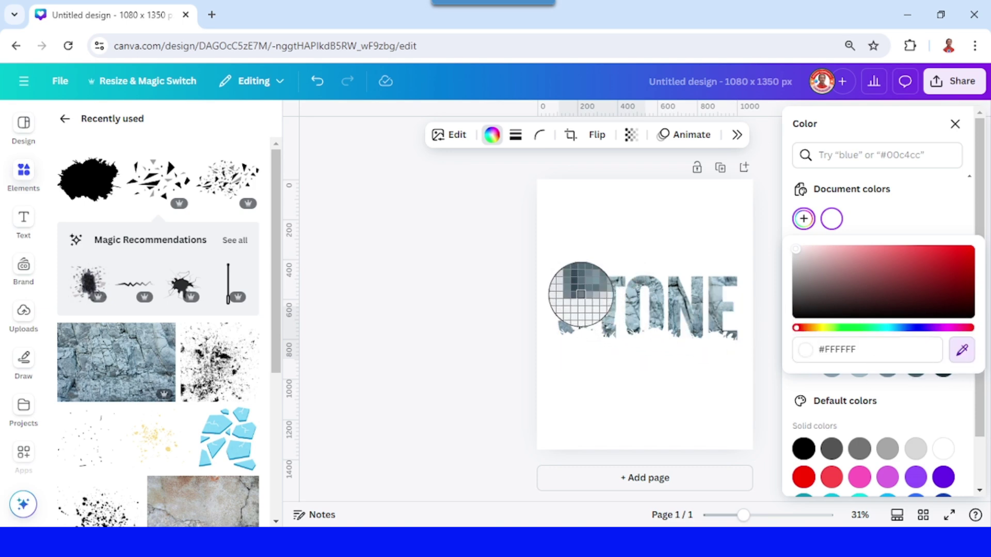
click(582, 293)
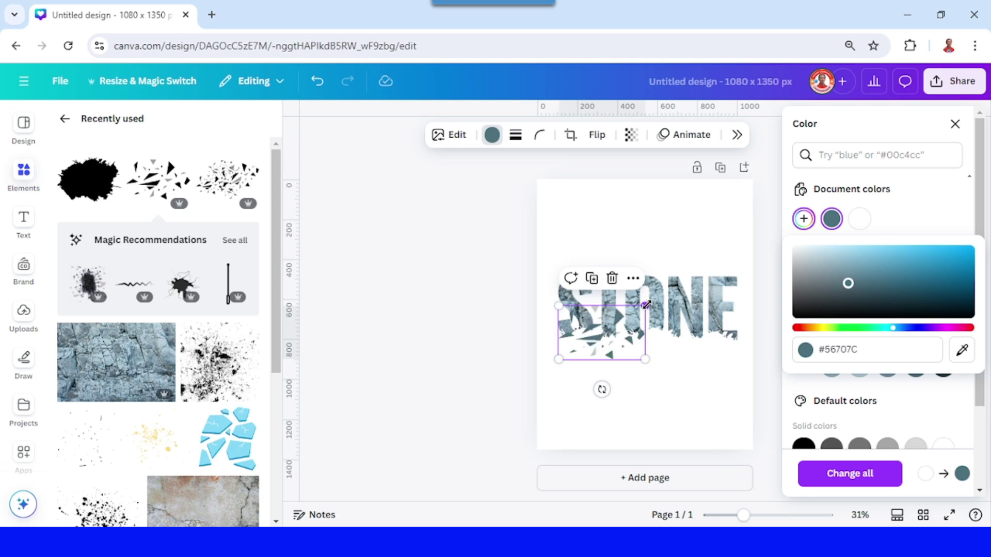
Shrink the shard graphic, tilt it and set it on the baseline under the S.
drag(646, 305, 588, 342)
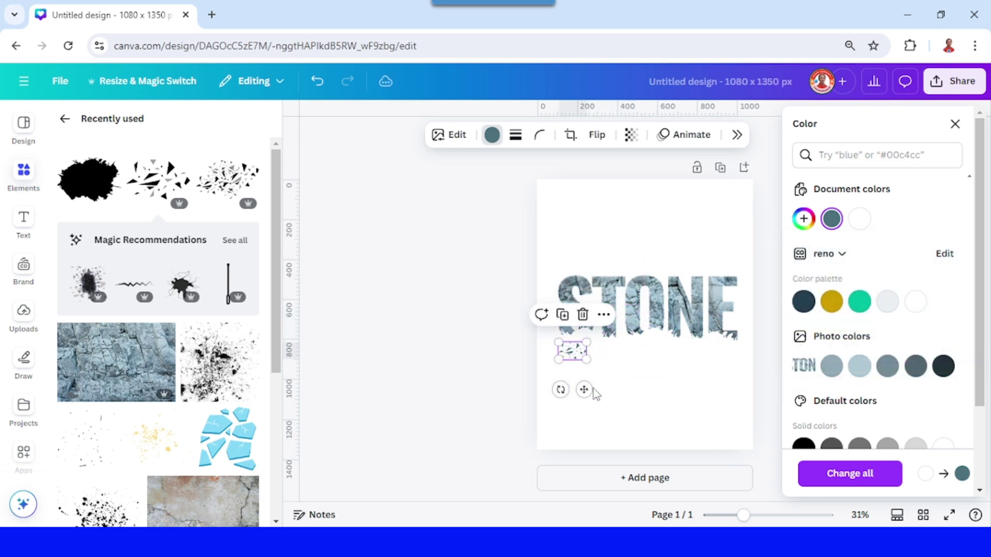
mouse_move(584, 390)
mouse_down()
mouse_move(592, 373)
mouse_move(653, 427)
mouse_up()
mouse_move(602, 372)
mouse_down()
mouse_move(572, 362)
mouse_move(577, 345)
mouse_up()
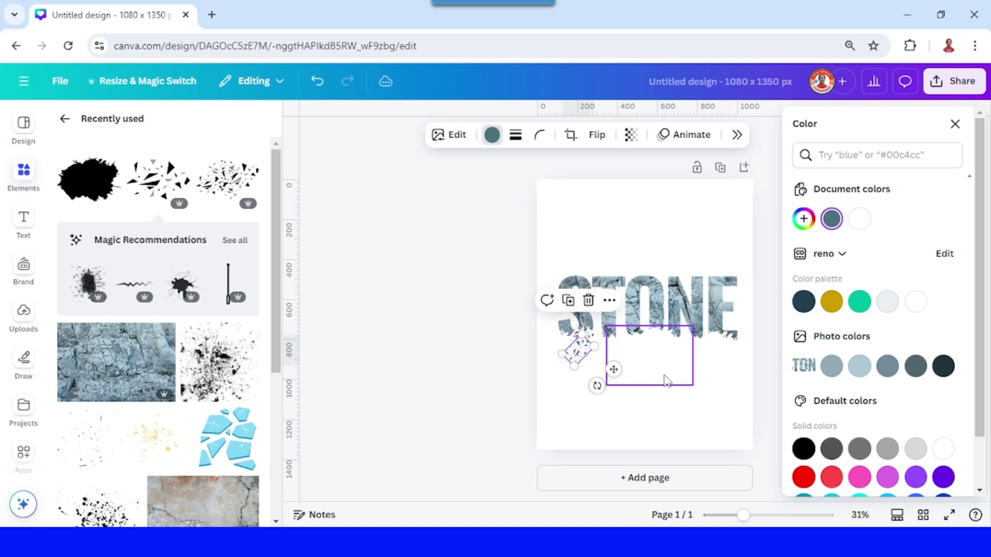
click(666, 381)
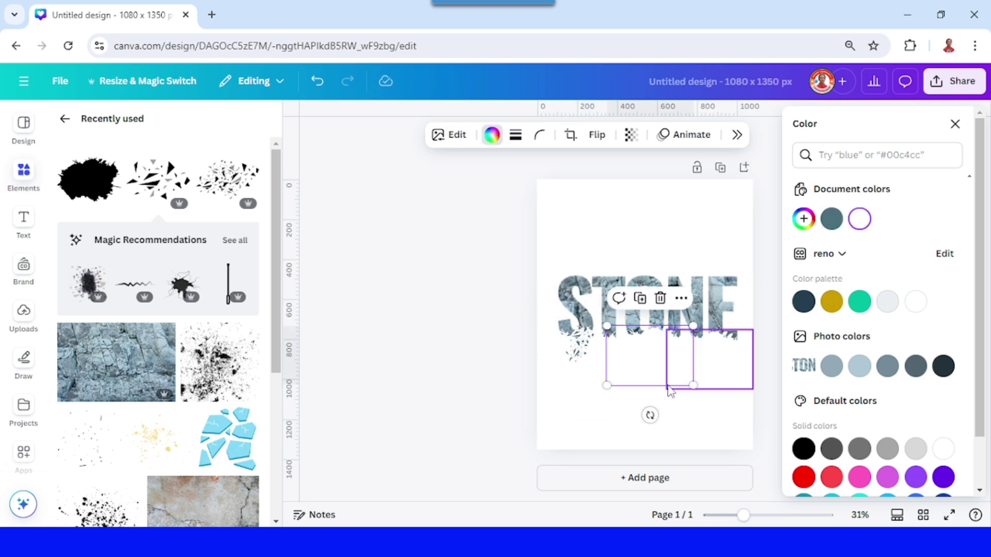
Add a second shattered graphic and place it below the STONE lettering.
click(249, 160)
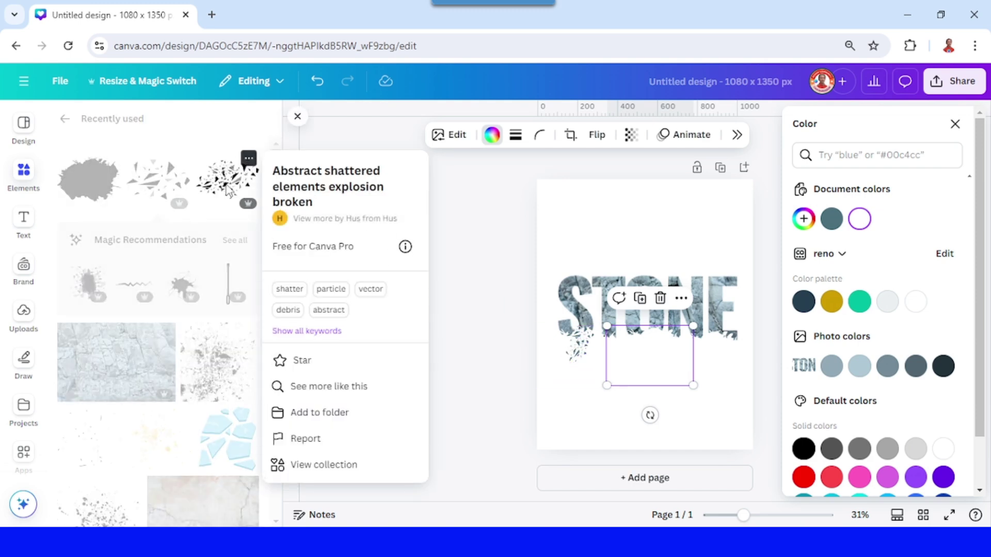
click(297, 117)
drag(650, 354, 621, 385)
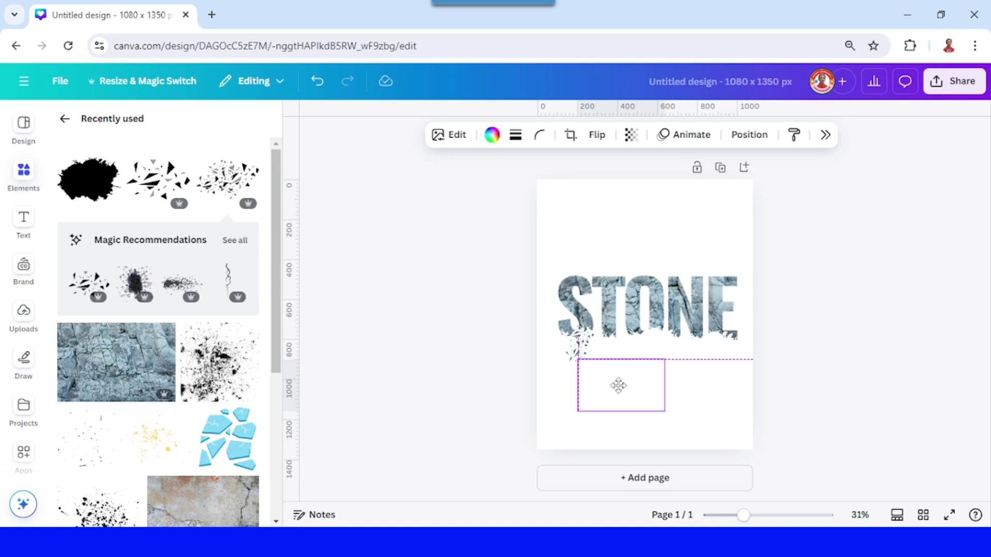
click(492, 136)
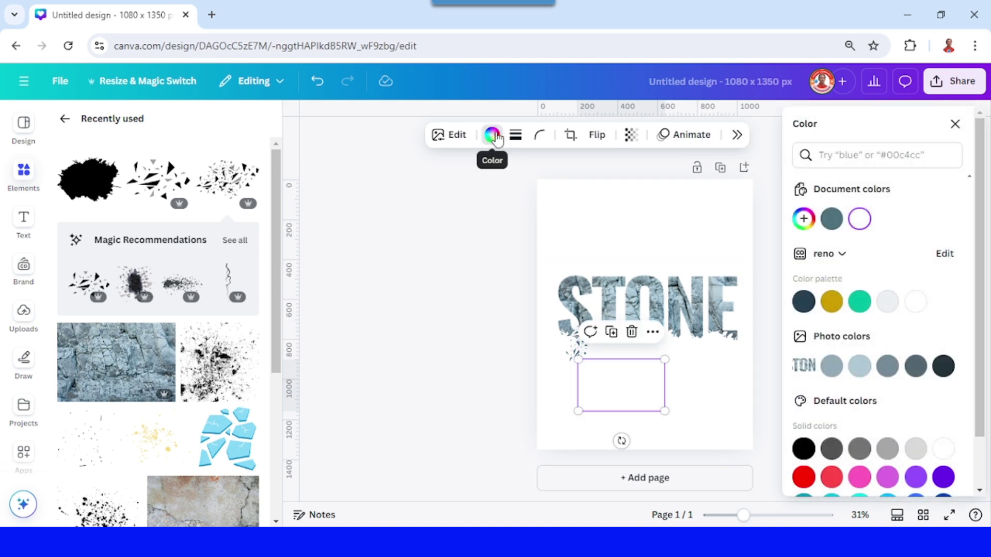
Colour the new shards blue-grey #56707C, then shrink, rotate and move them under the T.
click(832, 220)
drag(743, 515, 775, 515)
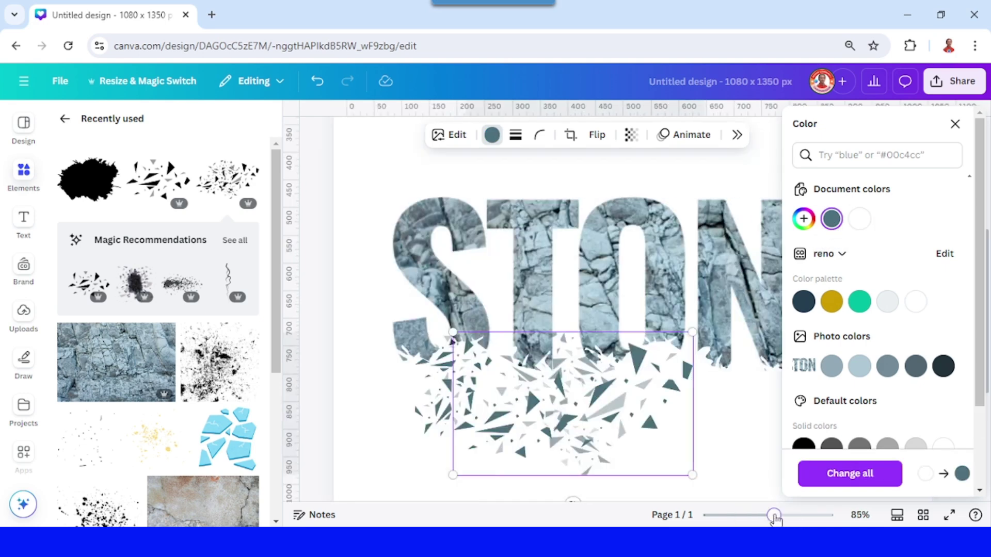
drag(600, 475, 434, 376)
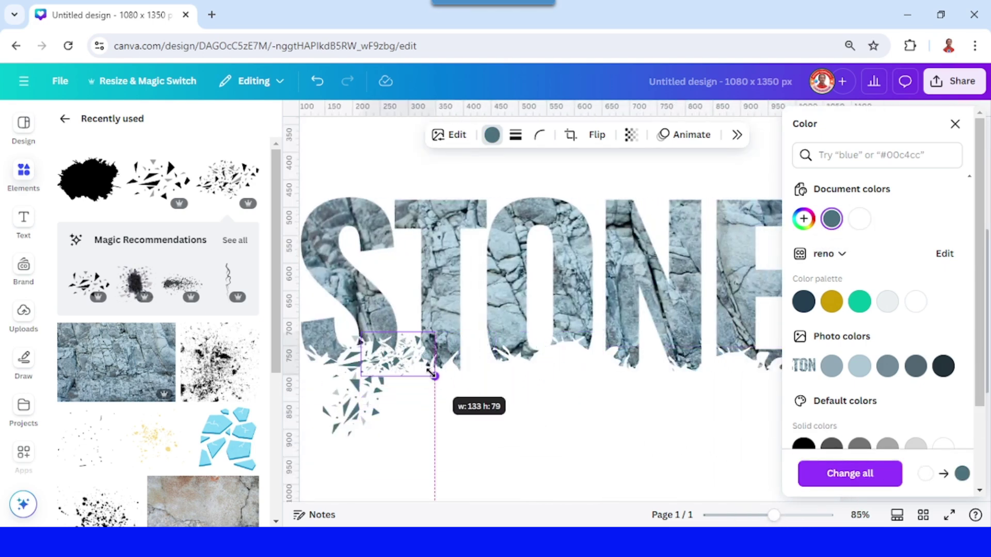
drag(397, 407, 492, 383)
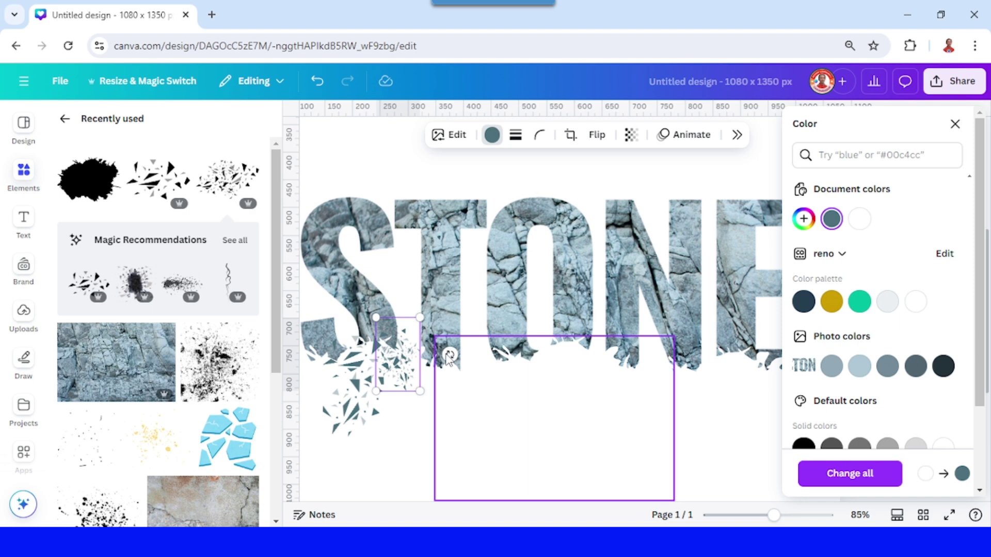
mouse_move(418, 377)
mouse_down()
mouse_move(461, 412)
mouse_move(516, 387)
mouse_up()
drag(458, 397, 450, 390)
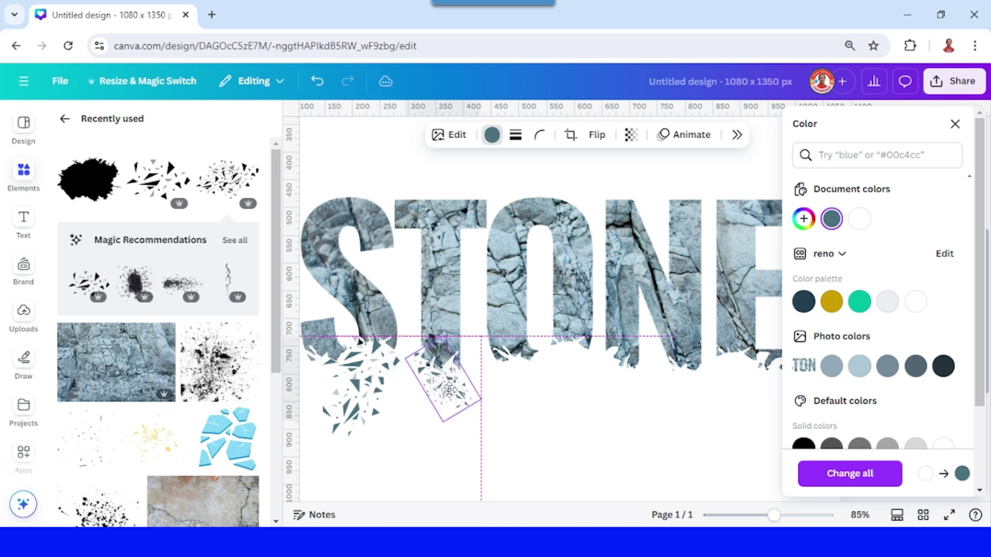
Adjust the shard clusters so they sit sized and level under the T and O.
click(366, 400)
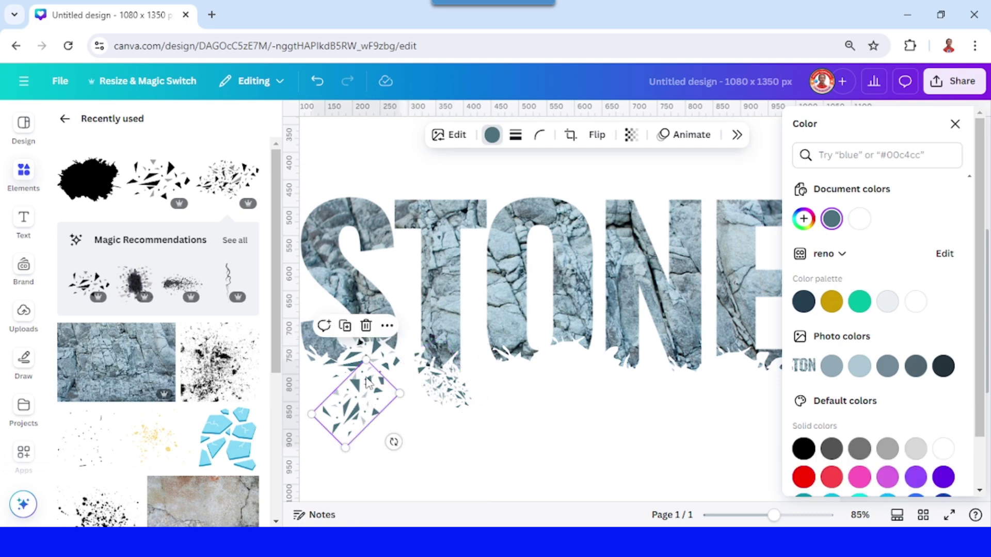
drag(368, 345, 377, 354)
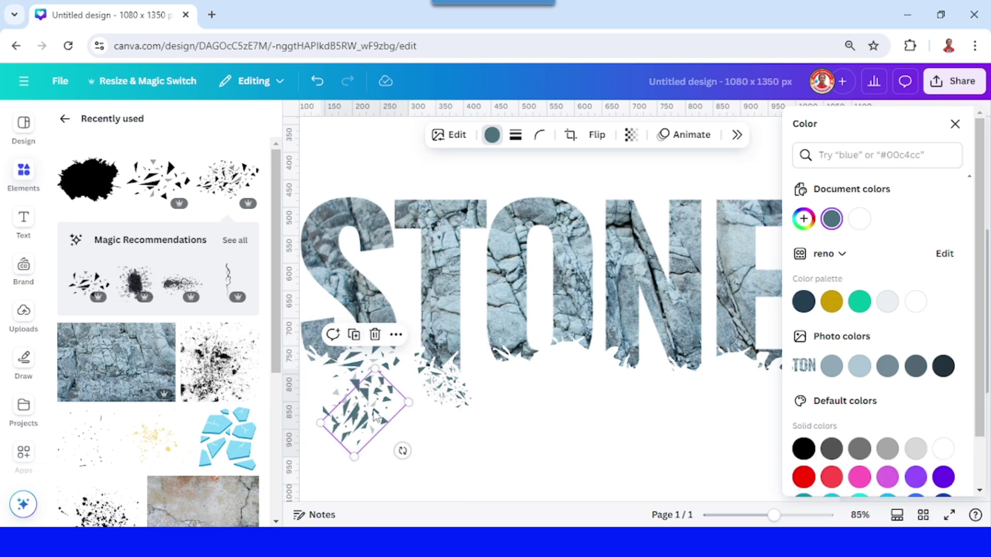
drag(374, 415, 509, 380)
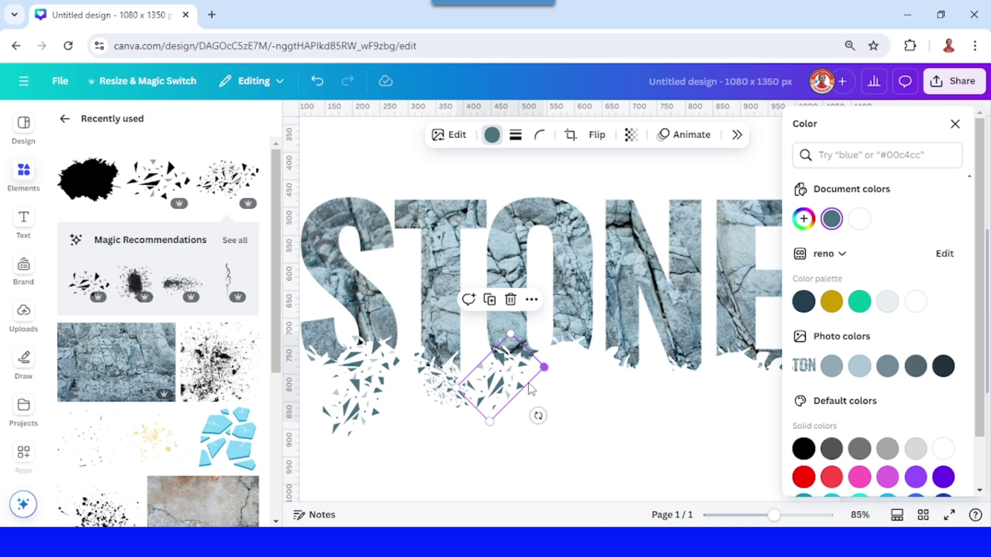
click(442, 395)
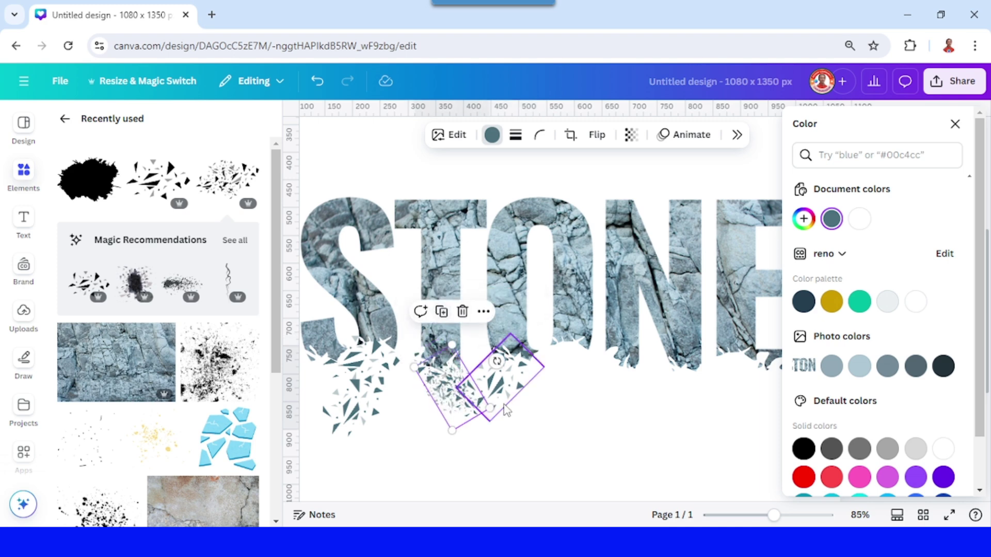
drag(491, 408, 574, 454)
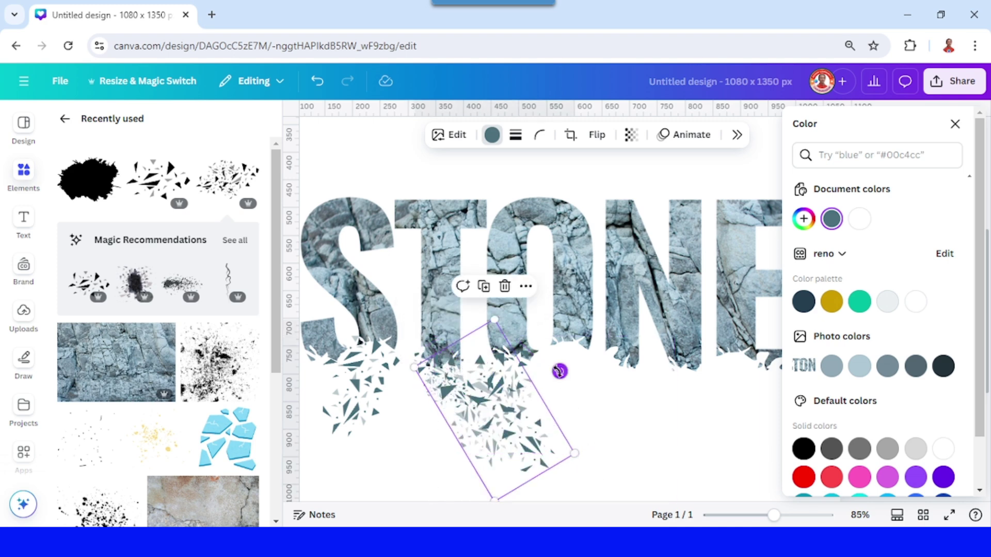
mouse_move(560, 372)
mouse_down()
mouse_move(515, 364)
mouse_move(566, 364)
mouse_up()
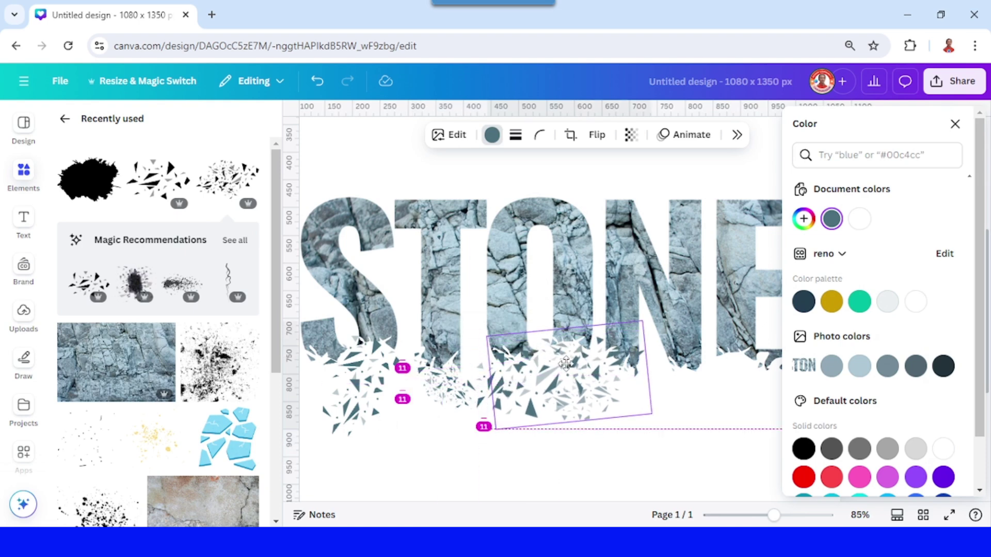
drag(496, 428, 544, 431)
Place further shard clusters under the N and the E.
click(319, 373)
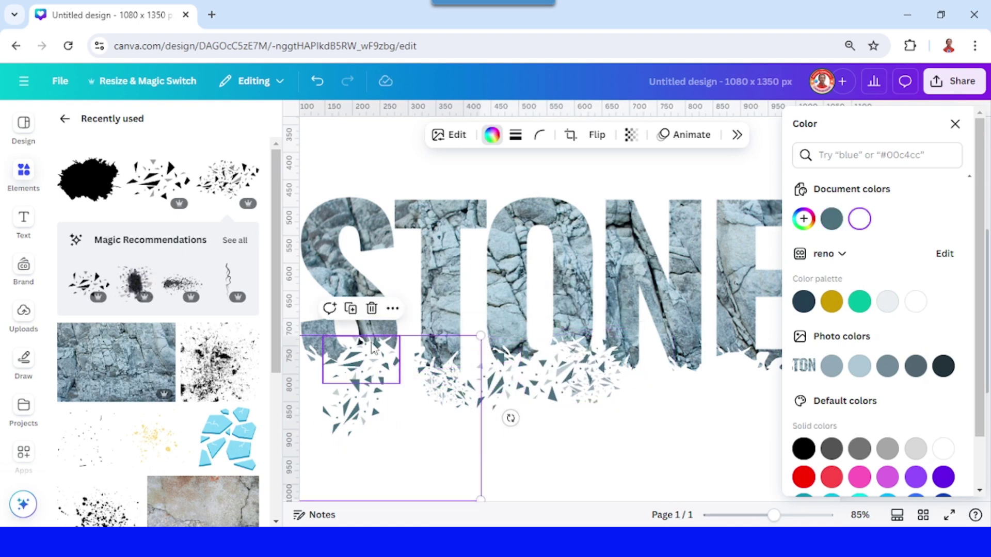
drag(372, 348, 696, 372)
mouse_move(445, 371)
mouse_down()
mouse_move(767, 397)
mouse_move(744, 454)
mouse_up()
Close the Color panel and rotate the shard cluster beneath the E to -144°.
click(955, 124)
drag(832, 453, 879, 334)
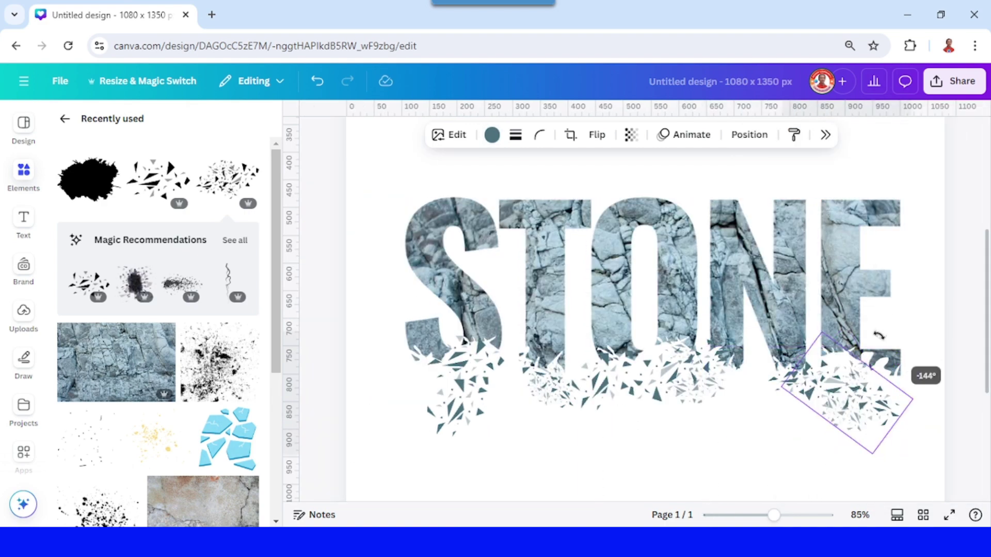